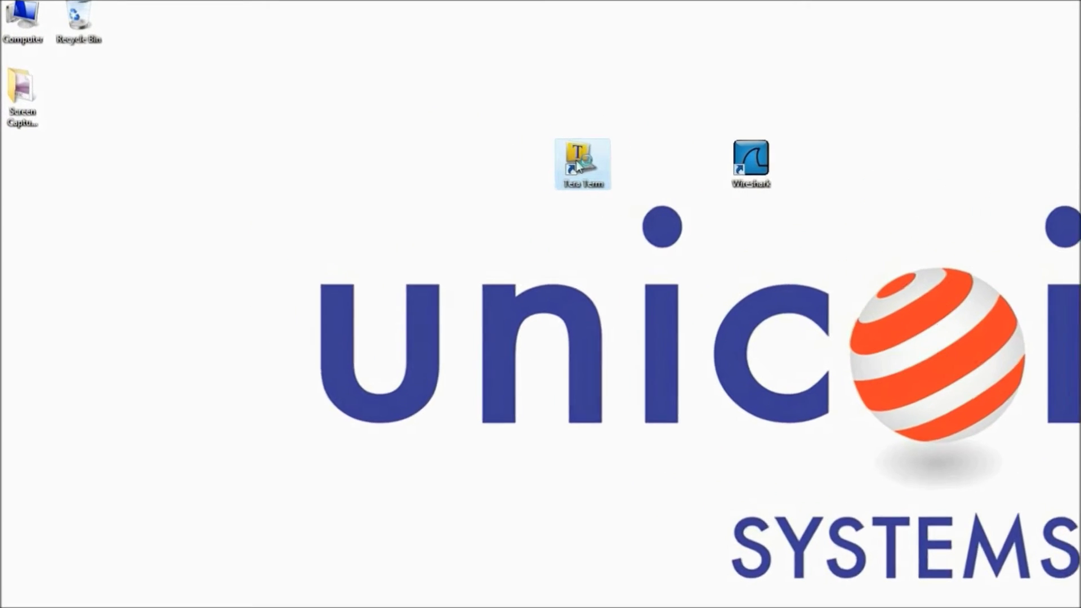
Launch Tera Term and connect over serial to COM7 (Prolific USB-to-Serial) at 9600 baud.
double_click(578, 163)
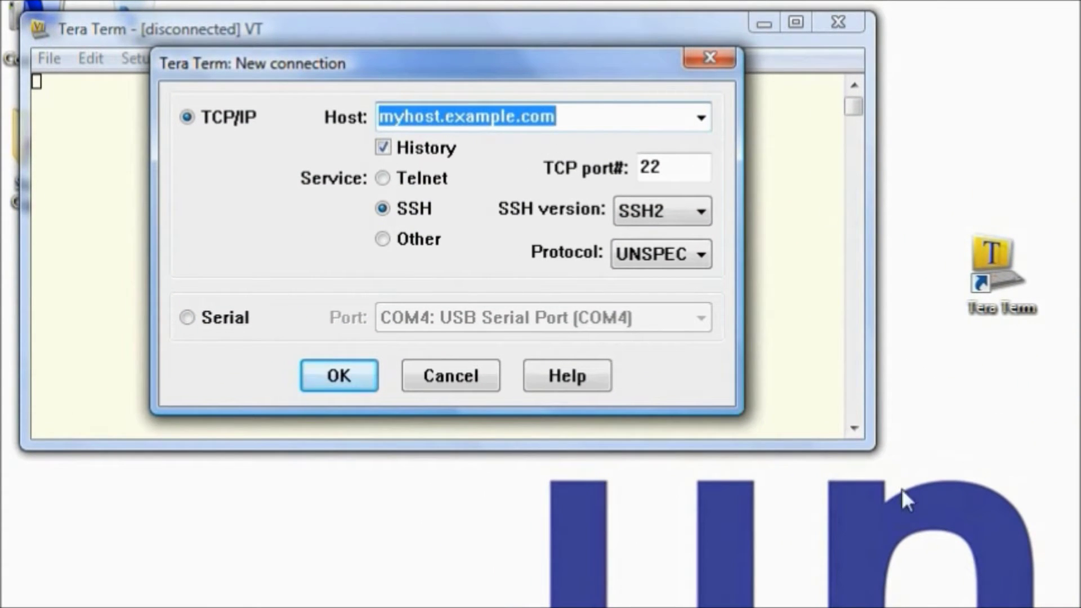
left_click(233, 317)
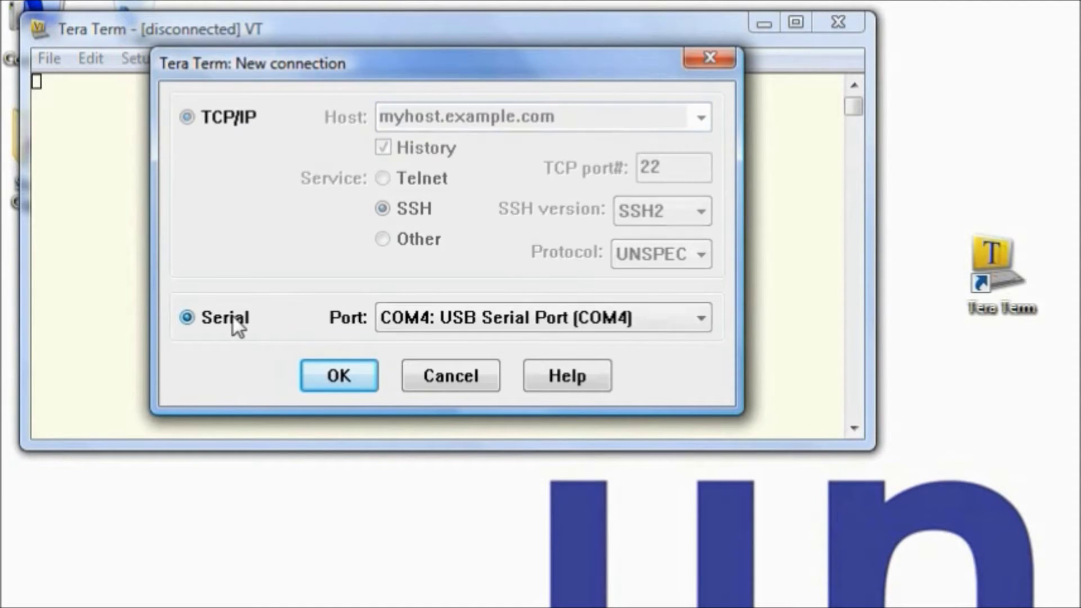
left_click(491, 328)
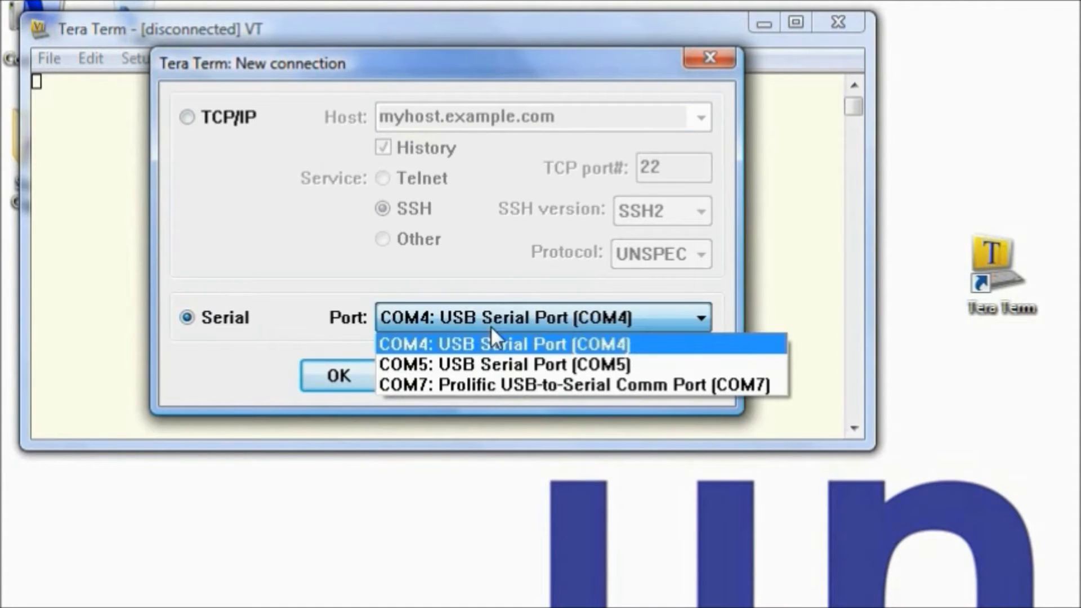
left_click(496, 383)
left_click(332, 388)
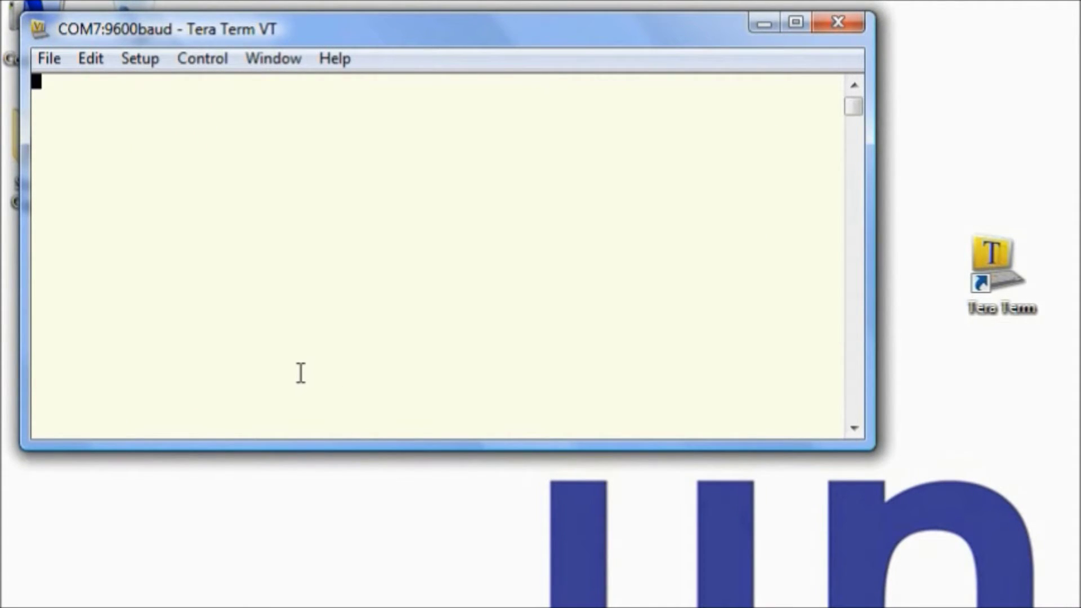
Change the COM7 serial port baud rate from 9600 to 115200.
left_click(146, 61)
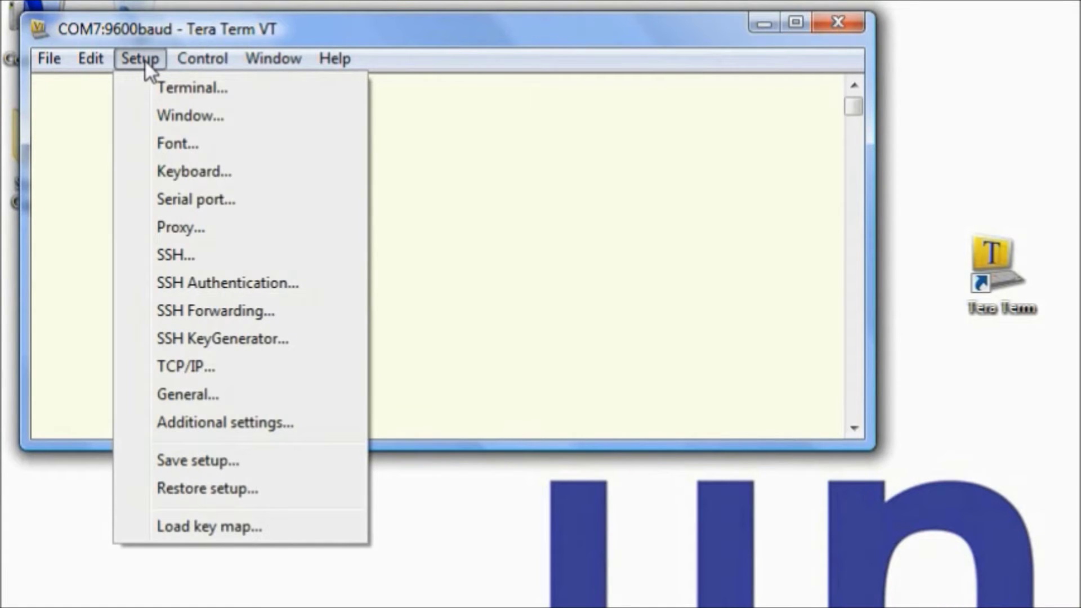
left_click(201, 203)
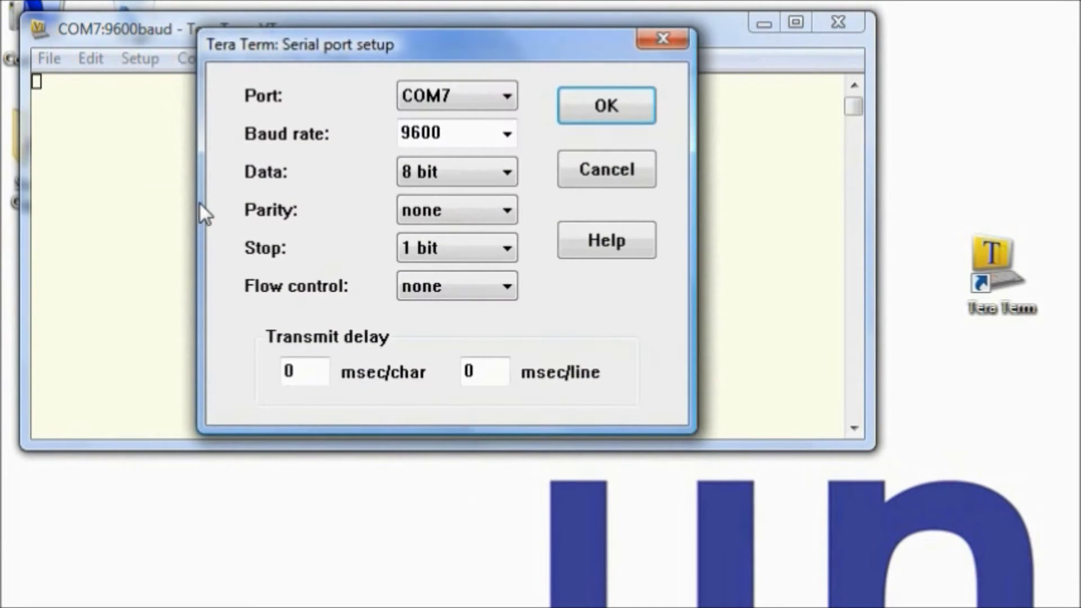
left_click(477, 134)
type("115")
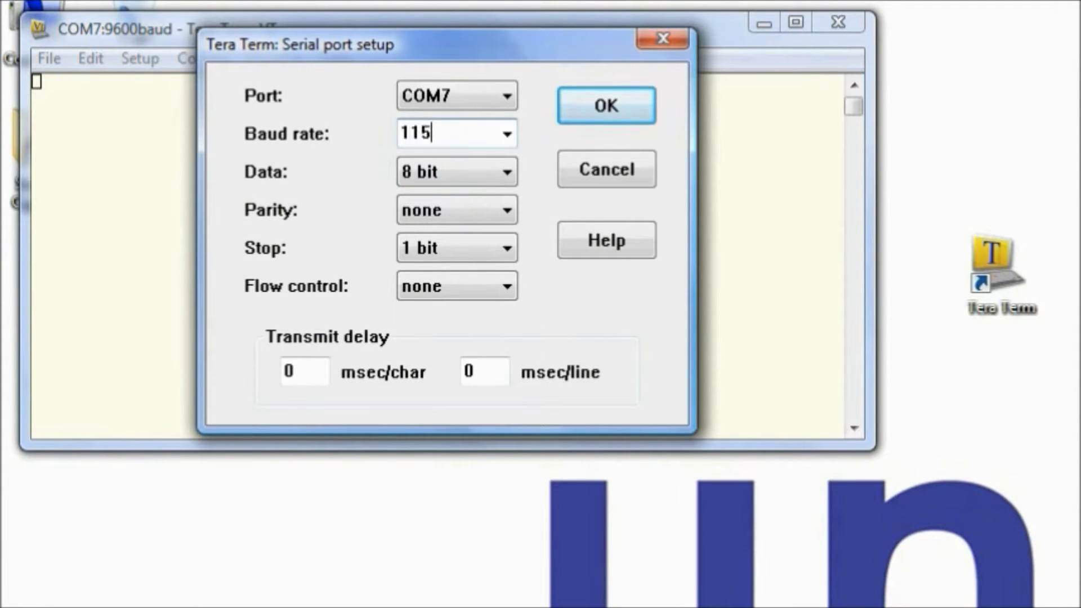
type("200")
left_click(606, 110)
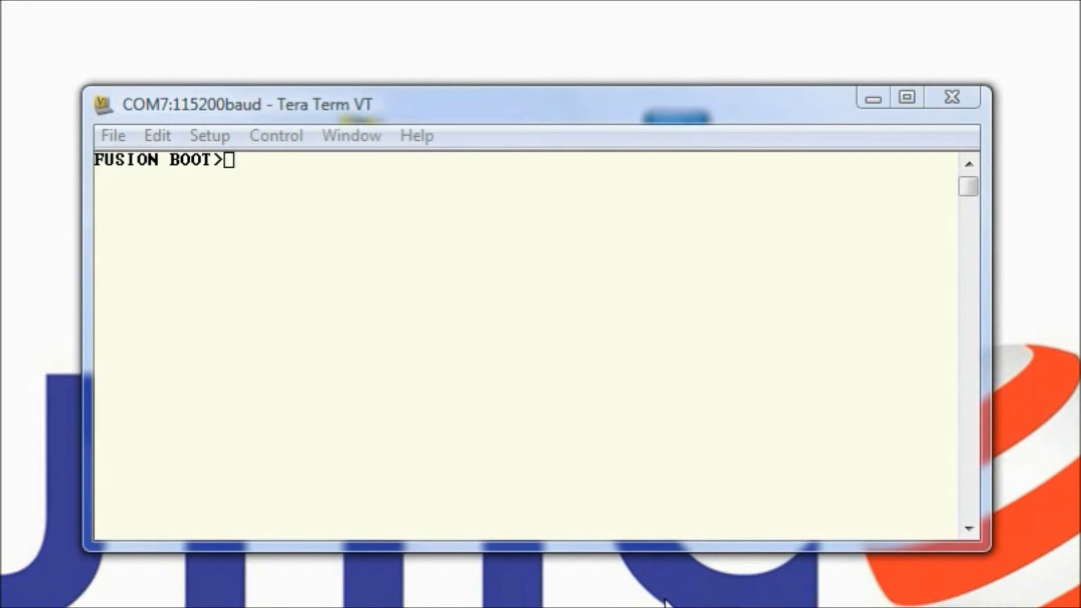
Activate the Tera Term window and enter the iface command at the C:\> prompt.
left_click(697, 99)
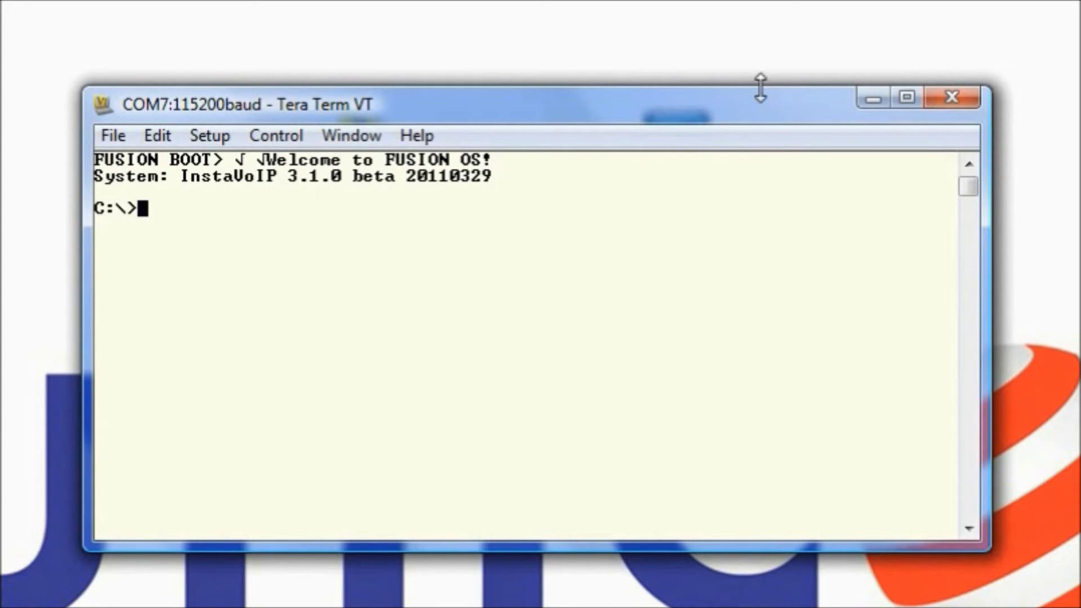
type("iface")
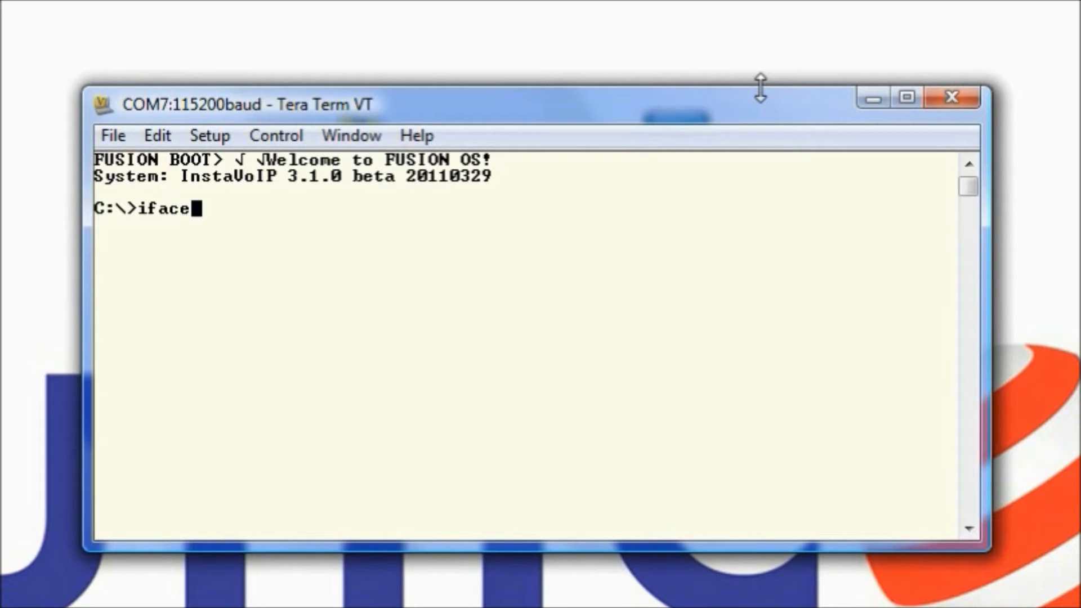
Run iface to show lo at 127.0.0.1 and wan at 192.168.96.67 with mask 255.255.248.0.
key("Return")
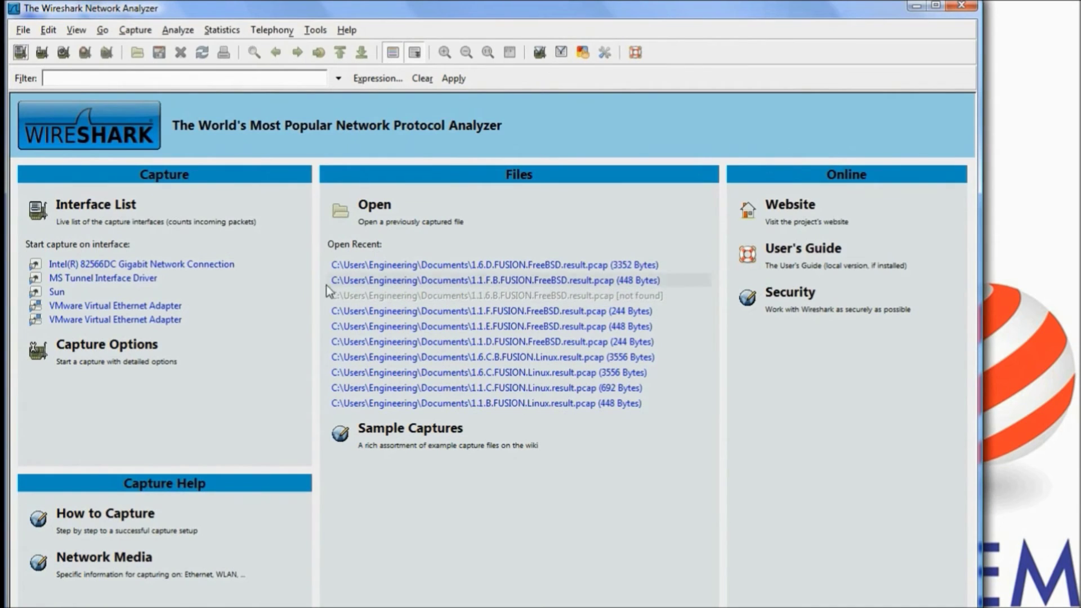
Capture traffic on the Intel(R) 82566DC Gigabit Network Connection, then stop the capture.
left_click(195, 265)
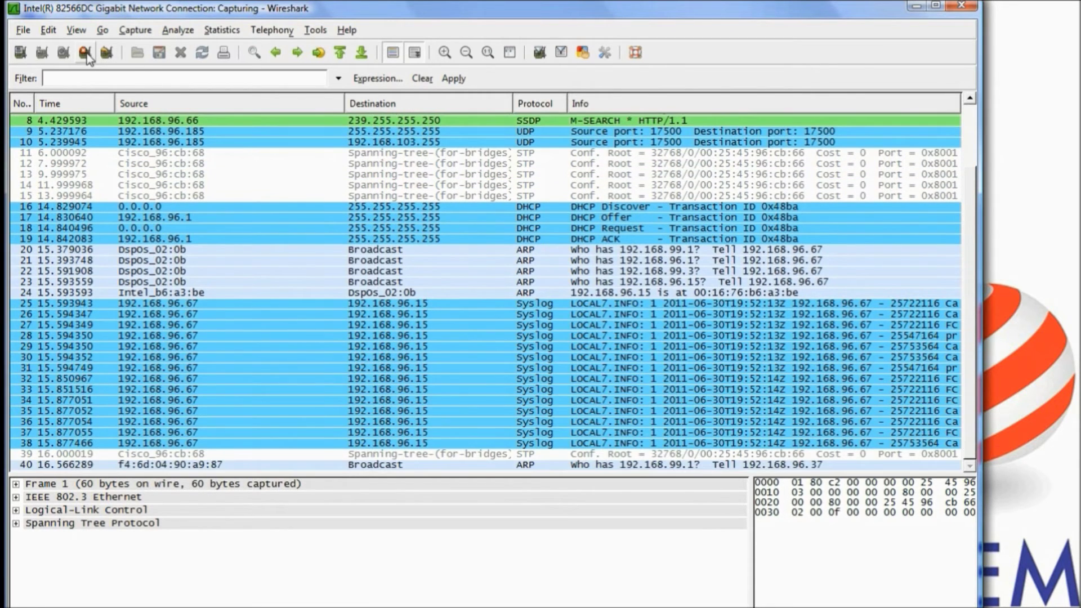
left_click(86, 56)
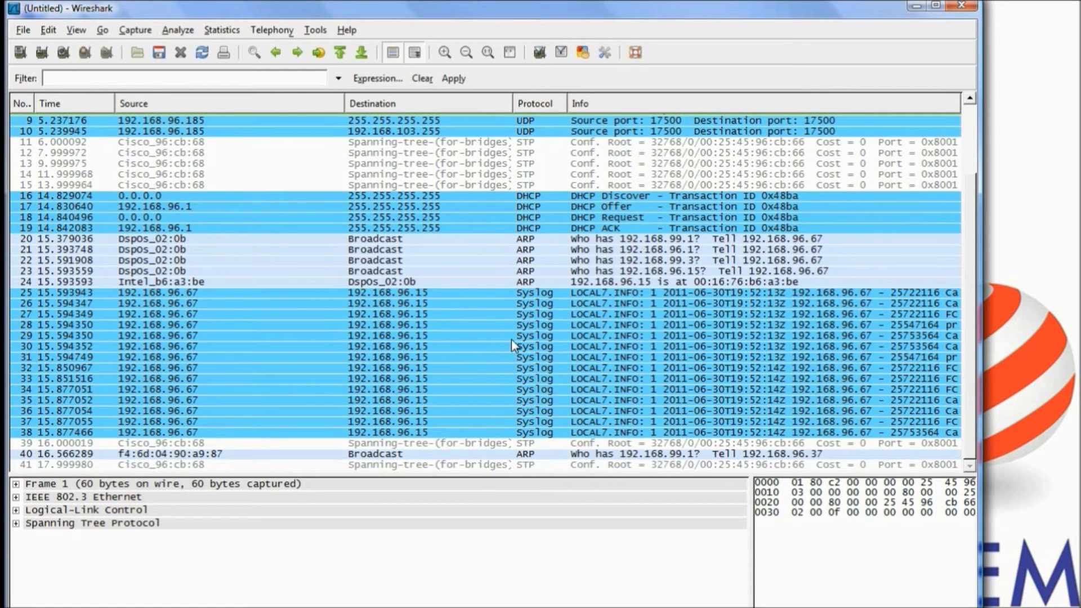
In packet 19 (DHCP ACK), expand Bootstrap Protocol and select the client IP address 192.168.96.67.
left_click(595, 231)
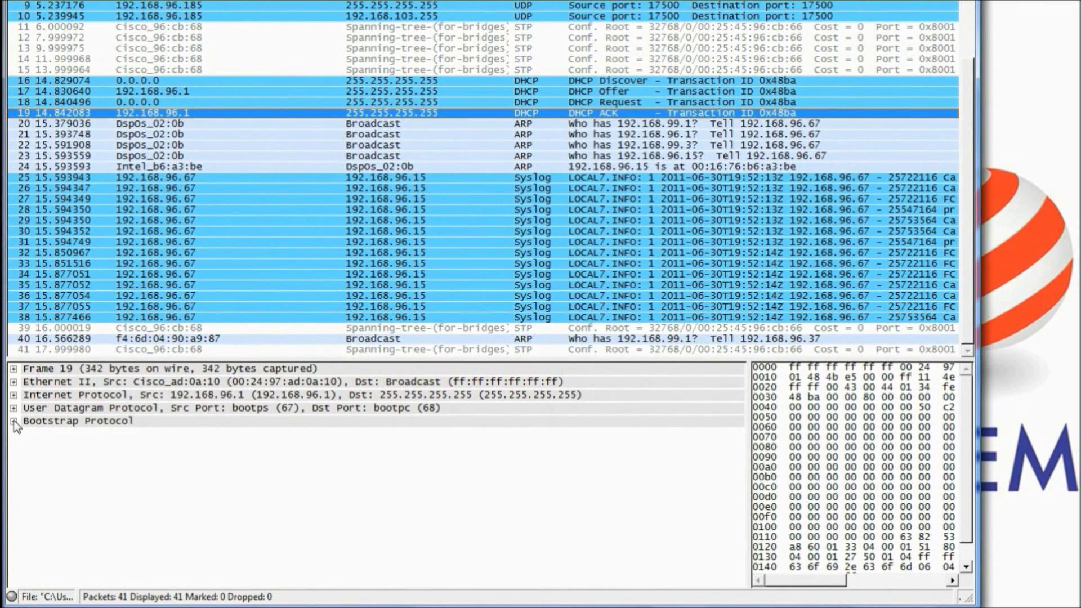
left_click(14, 420)
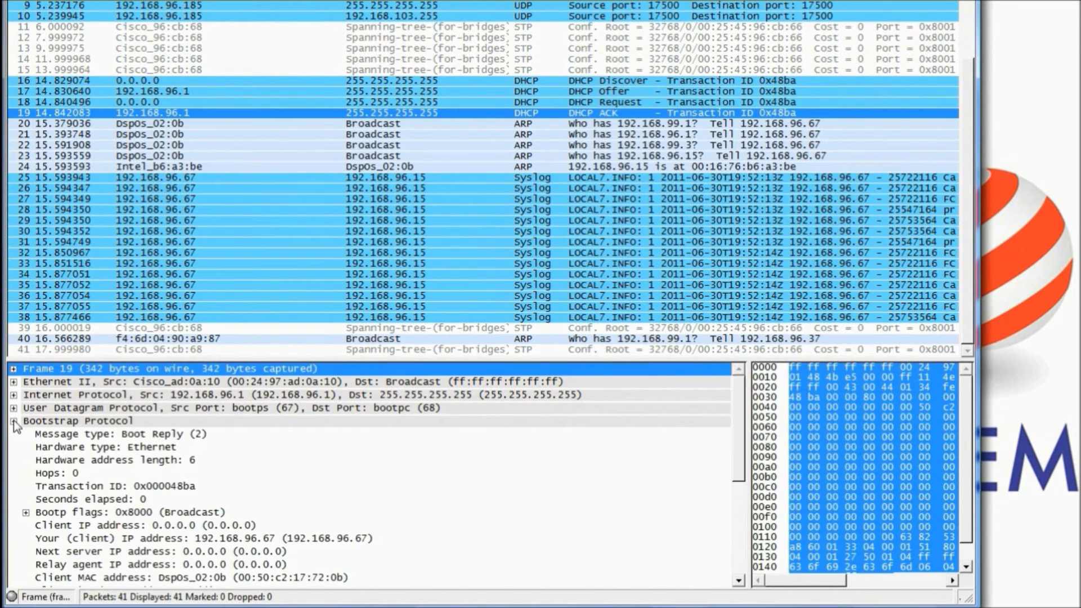
left_click(313, 541)
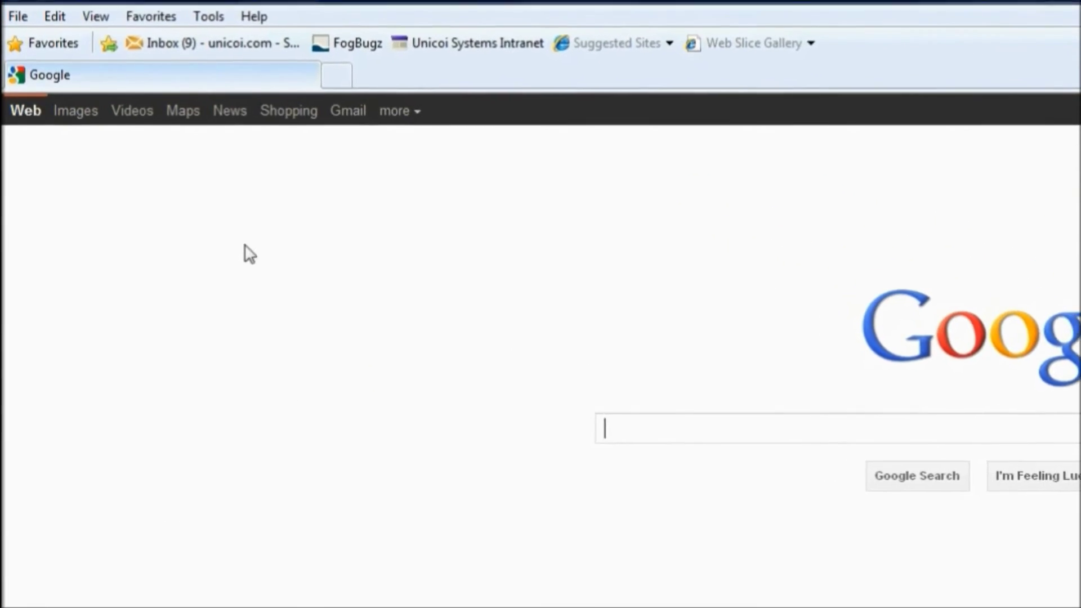
Load the board's Unicoi InstaVoIP configuration page at 192.168.96.67 in the browser.
left_click(236, 25)
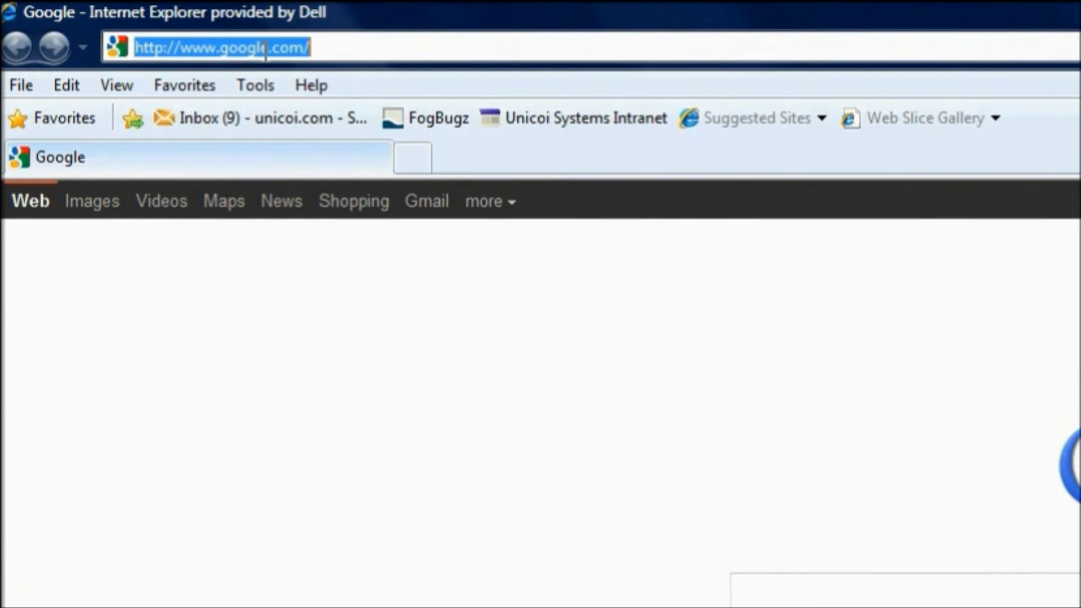
type("192")
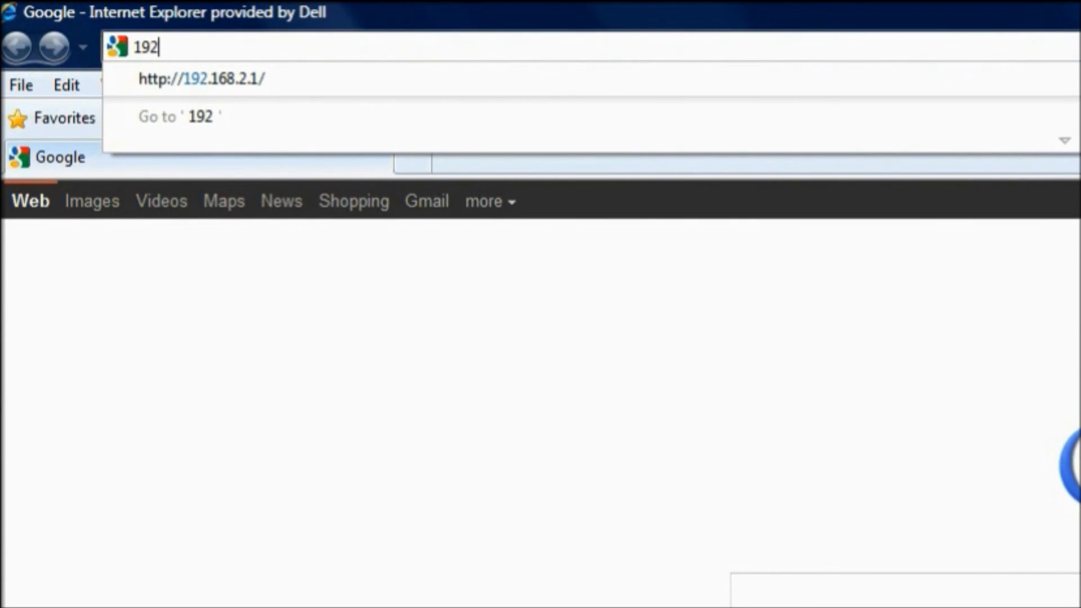
type(".168")
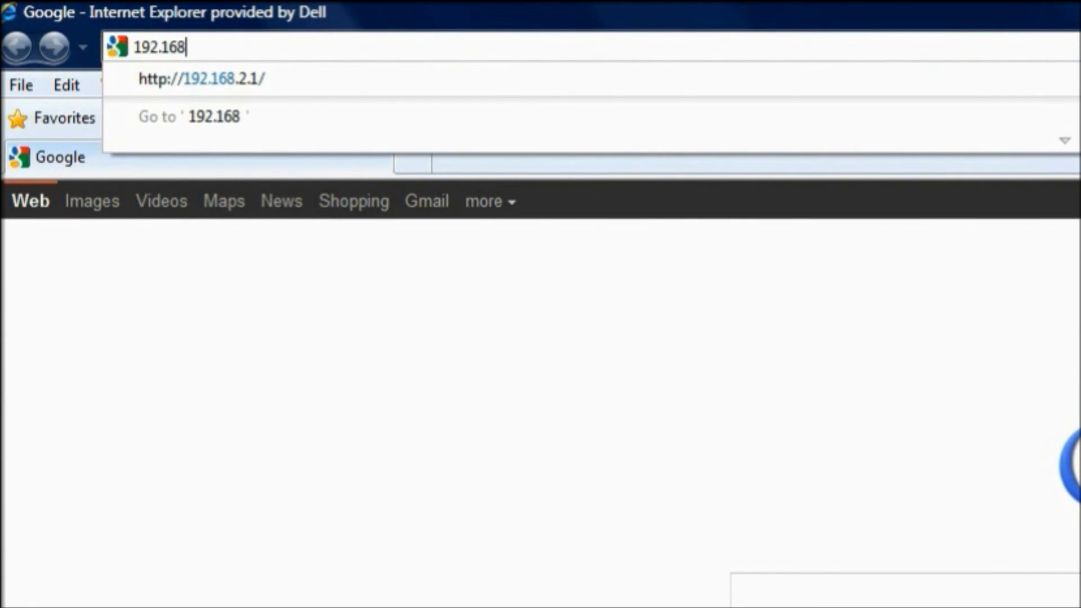
type(".96.")
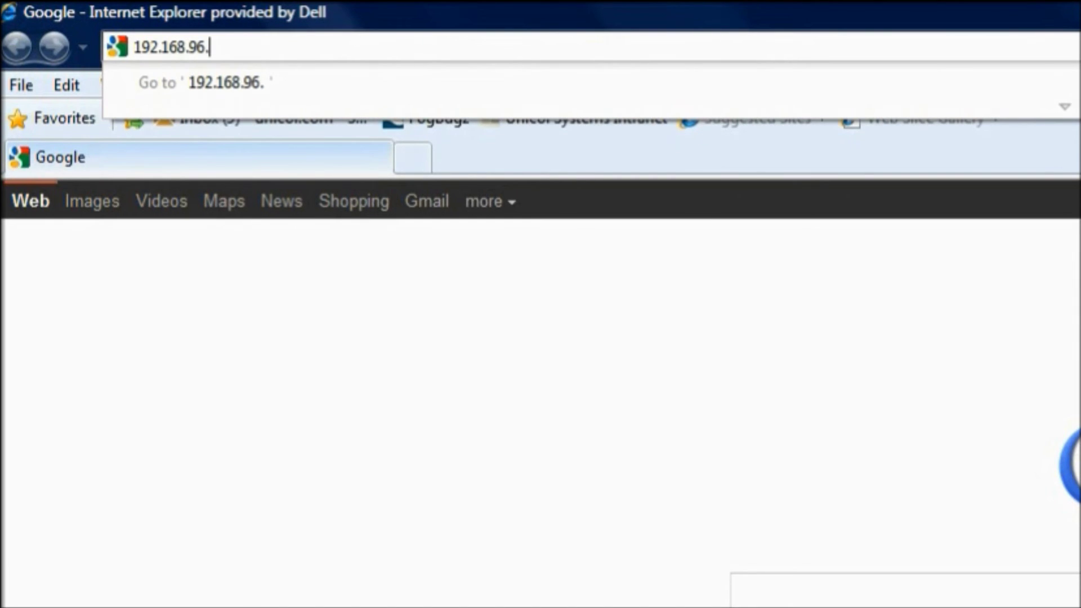
type("67")
key("Return")
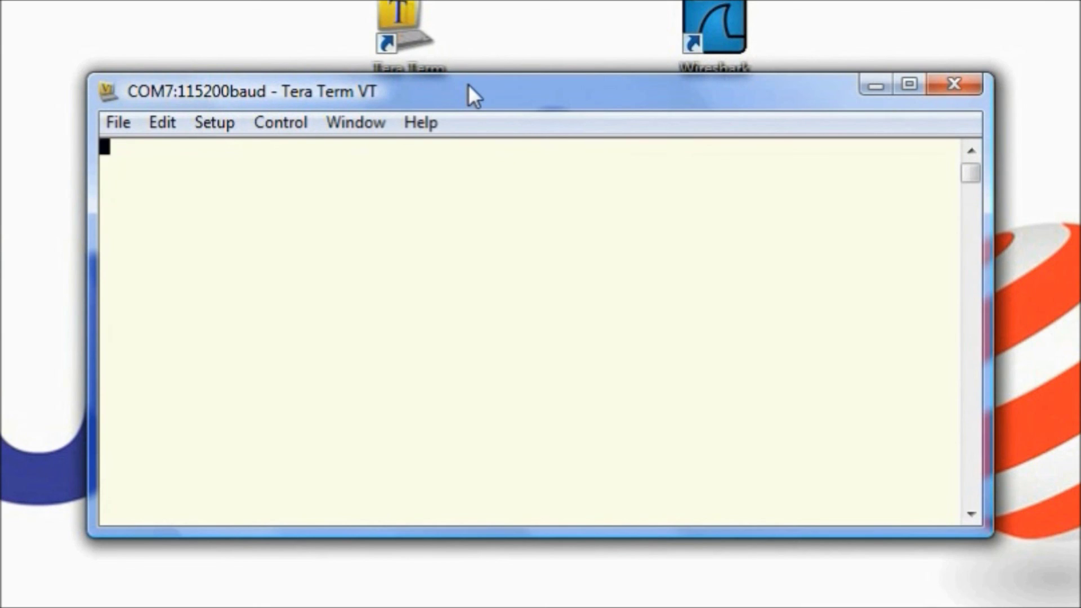
At a fresh FUSION BOOT> prompt, run help and then ? to list the boot loader commands.
key("Return")
key("Return")
key("Return")
key("Return")
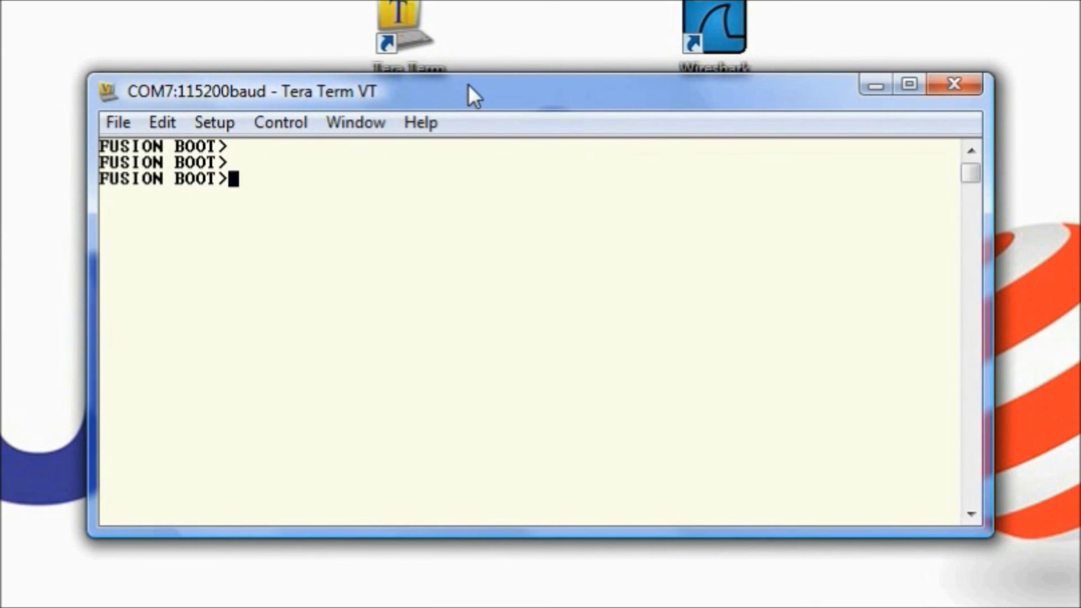
key("Return")
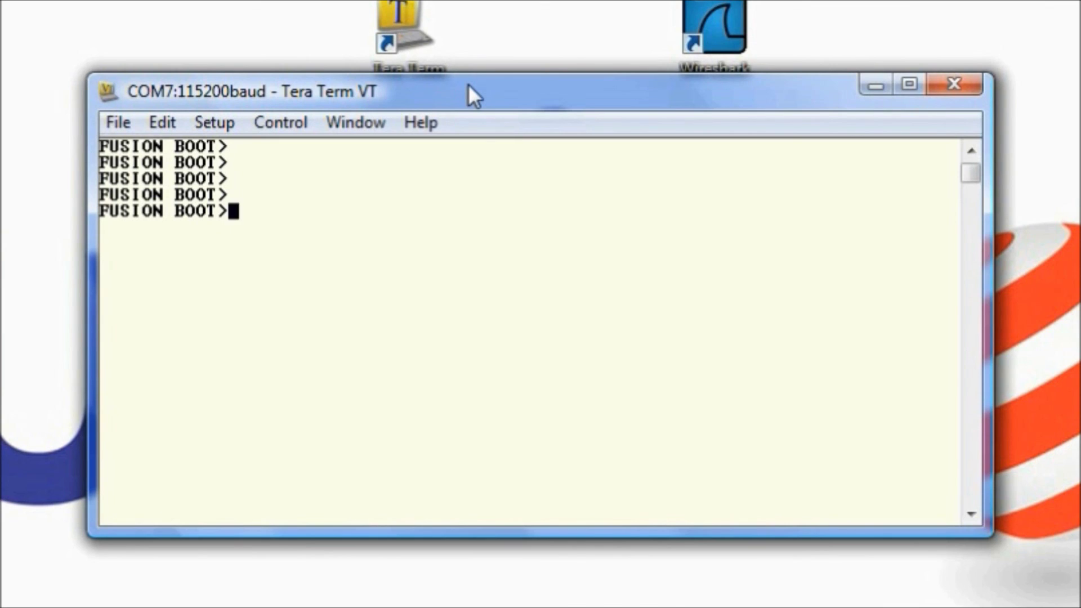
type("help")
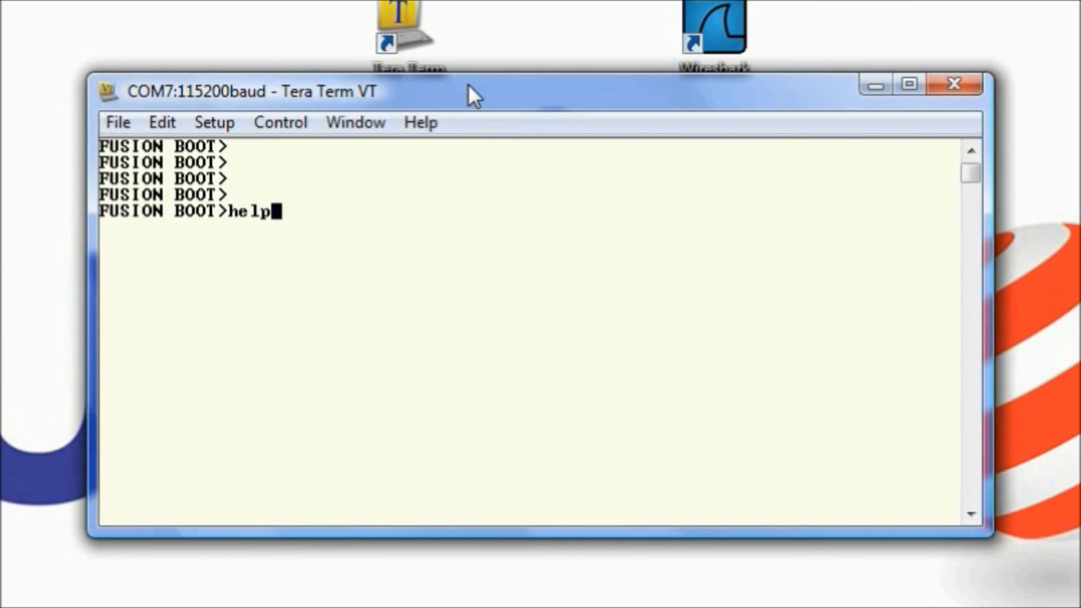
key("Return")
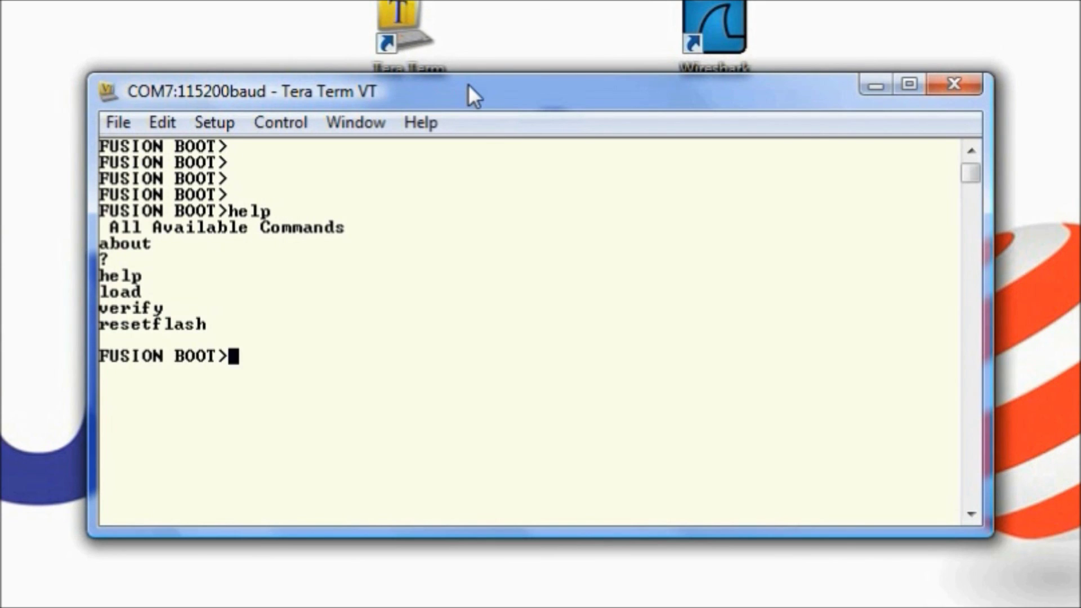
type("?")
key("Return")
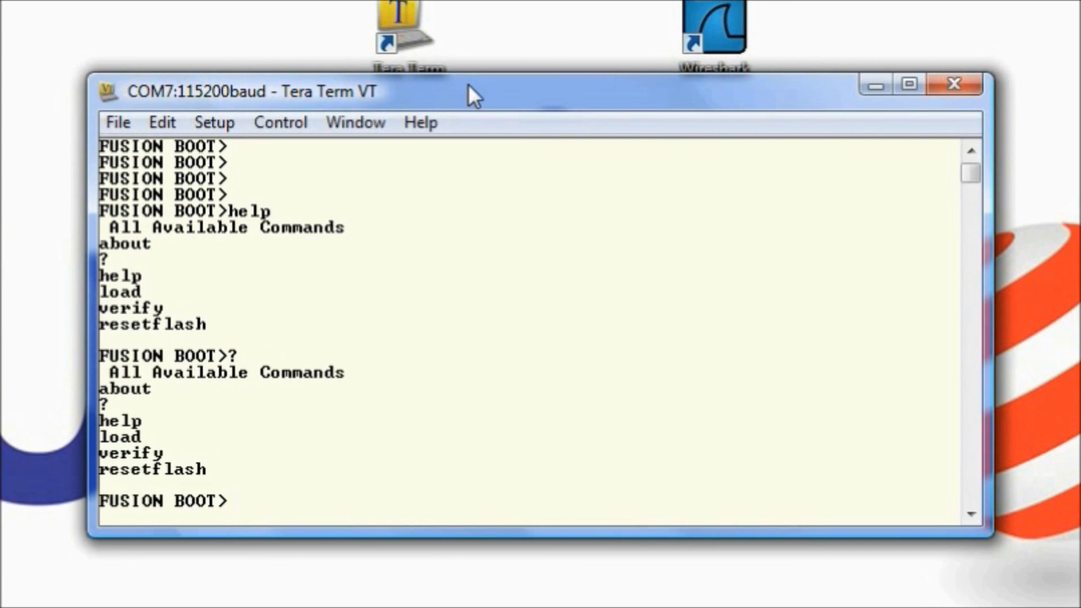